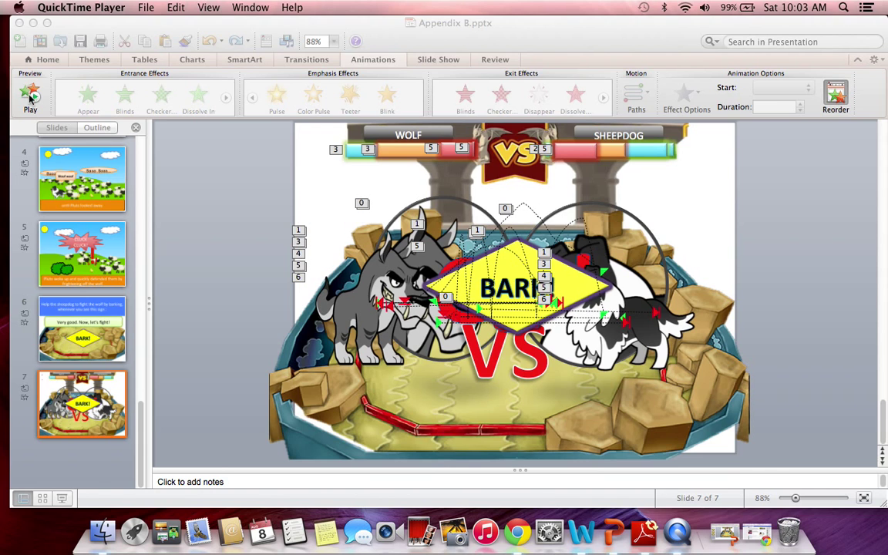
- Bring the Appendix B presentation forward so slide 7's Custom Animation list appears
left_click(31, 95)
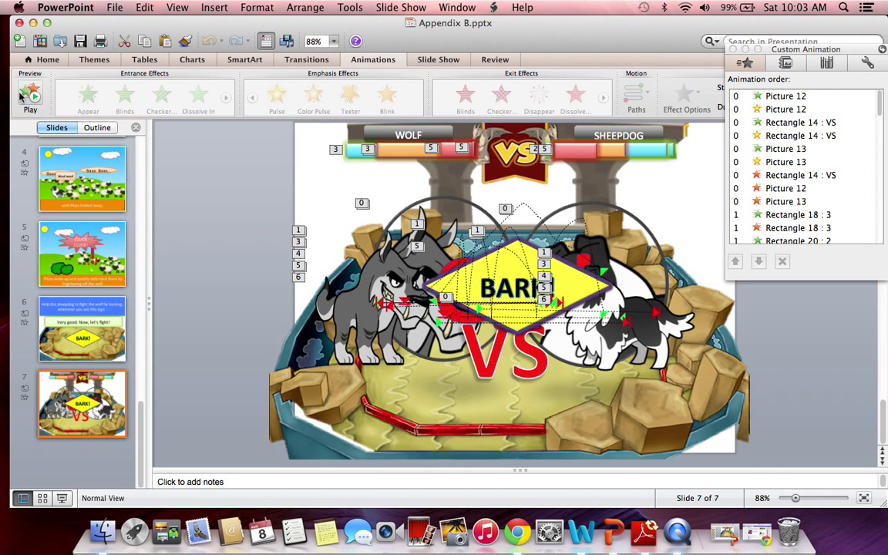
left_click(21, 94)
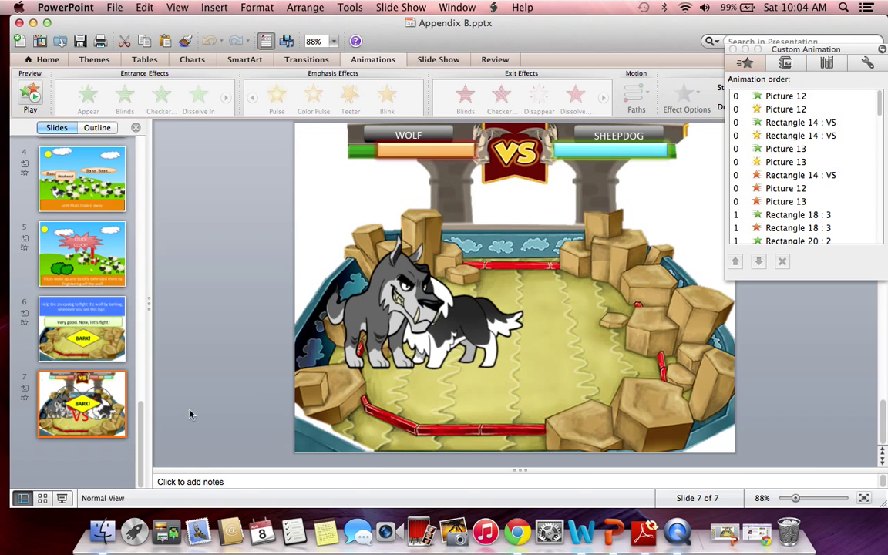
left_click(98, 332)
left_click(115, 434)
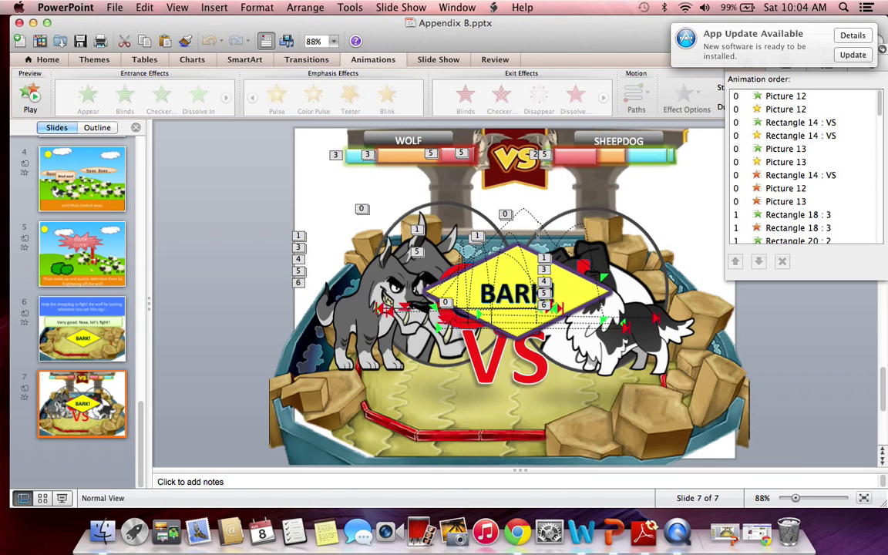
- Minimize Appendix B and step through Presentation2 to slide 3 with the wolf and sheepdog
left_click(34, 23)
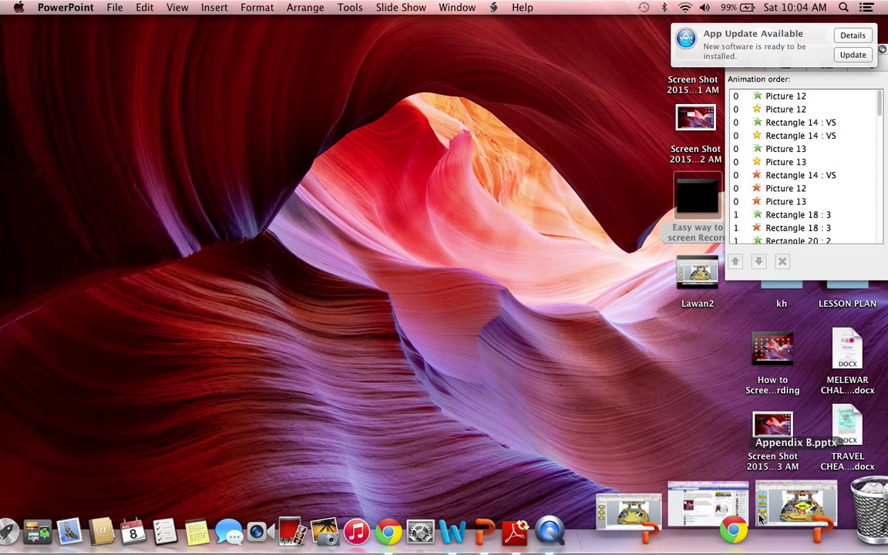
left_click(714, 528)
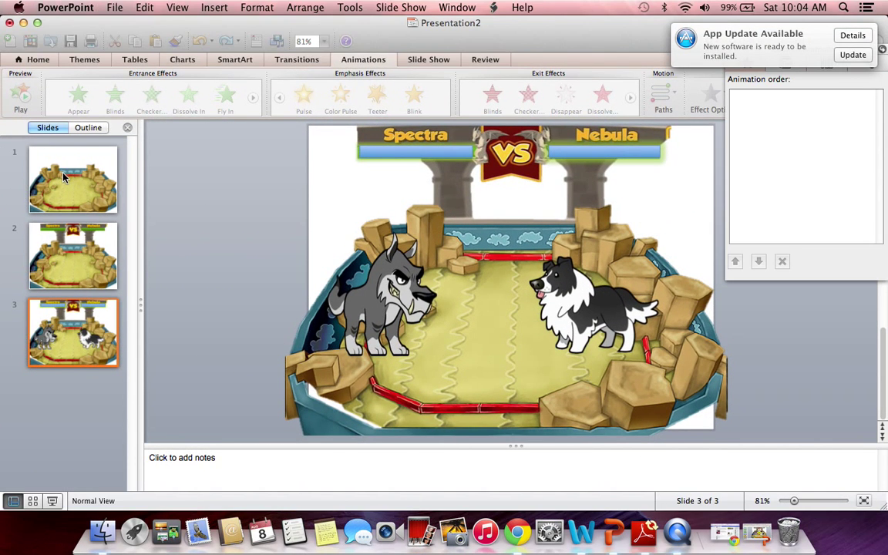
left_click(62, 197)
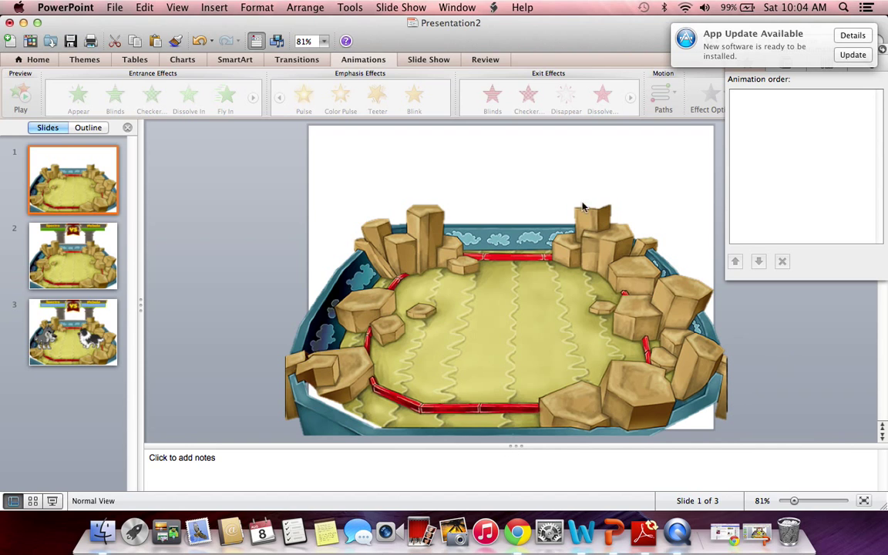
left_click(105, 250)
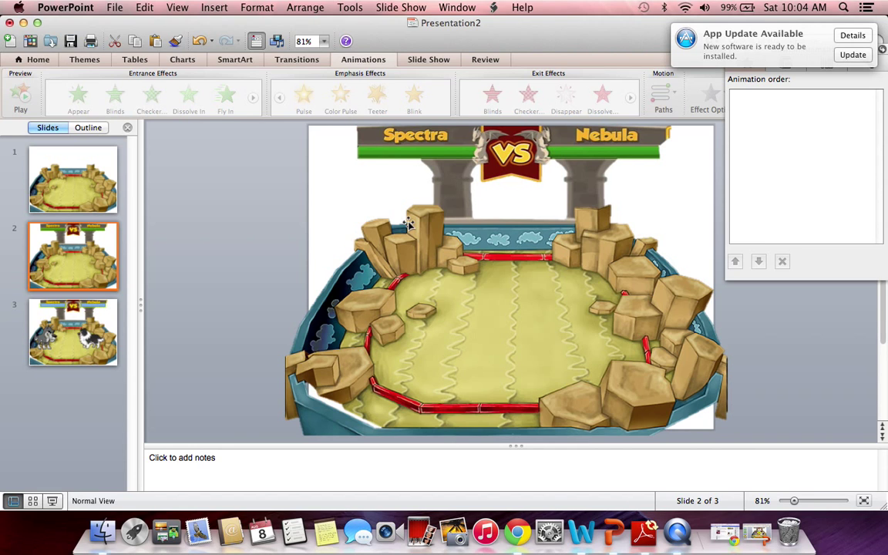
key("Down")
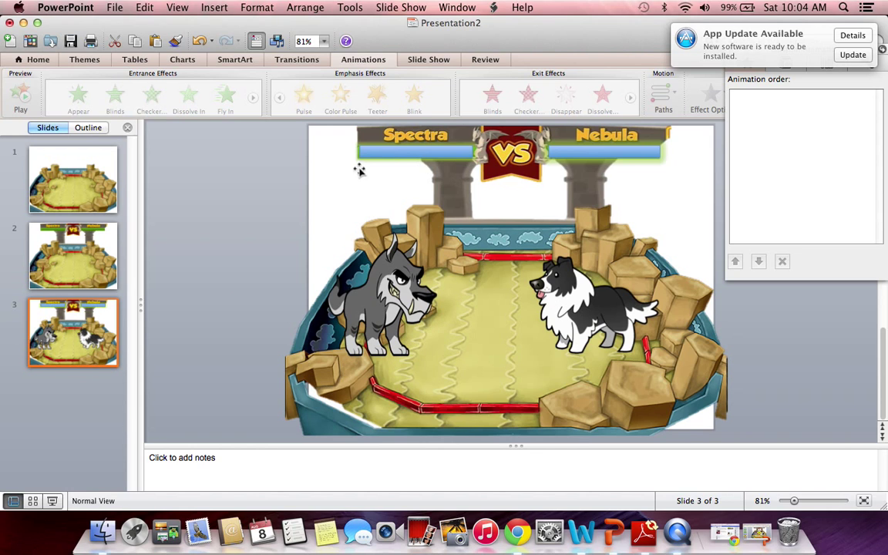
- Draw a plain rectangle over the blue health bar under Spectra
left_click(38, 60)
left_click(577, 100)
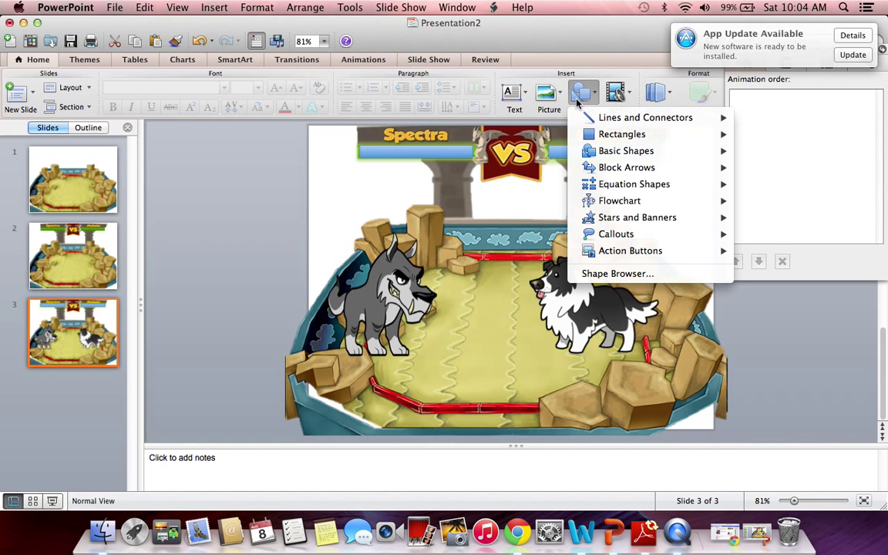
mouse_move(621, 134)
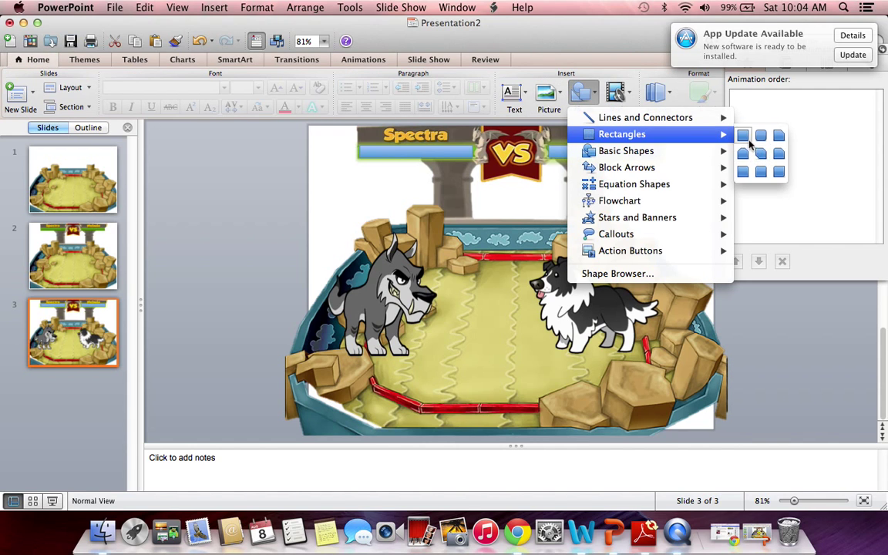
left_click(425, 157)
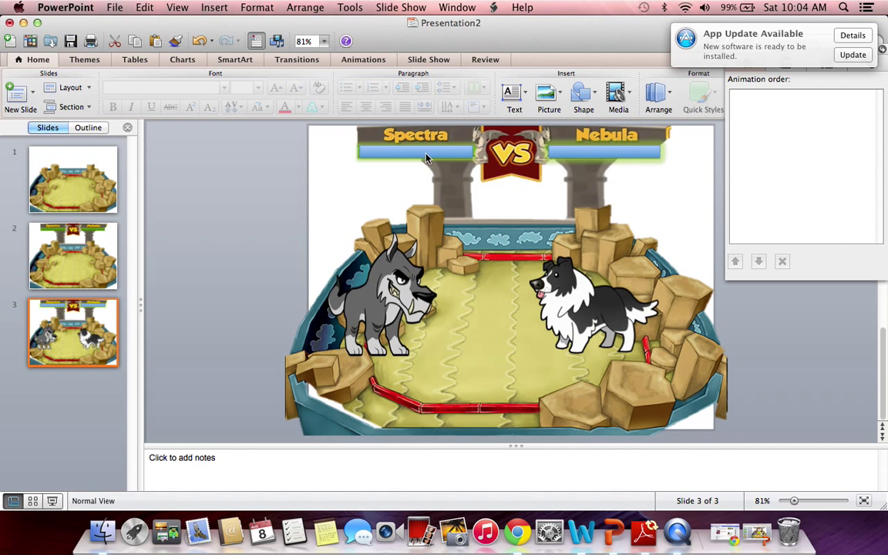
left_click_drag(393, 156, 358, 146)
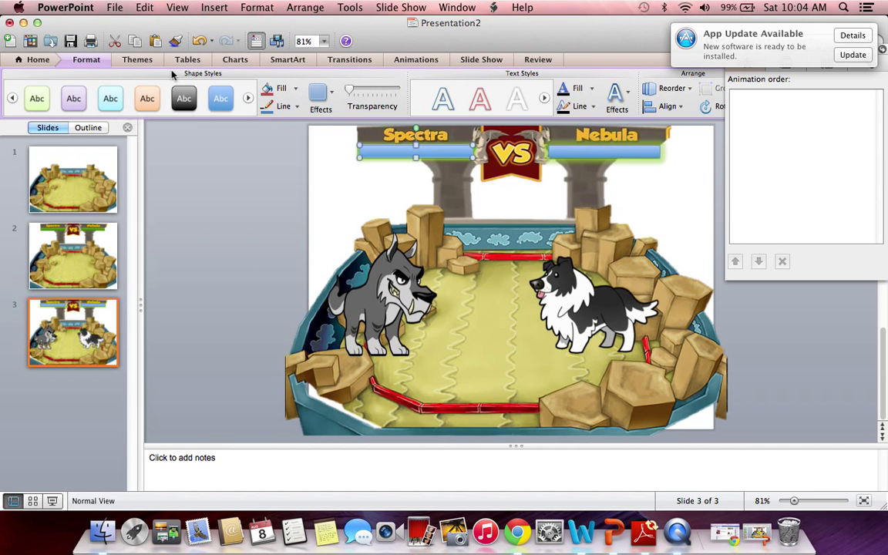
left_click(318, 94)
mouse_move(371, 172)
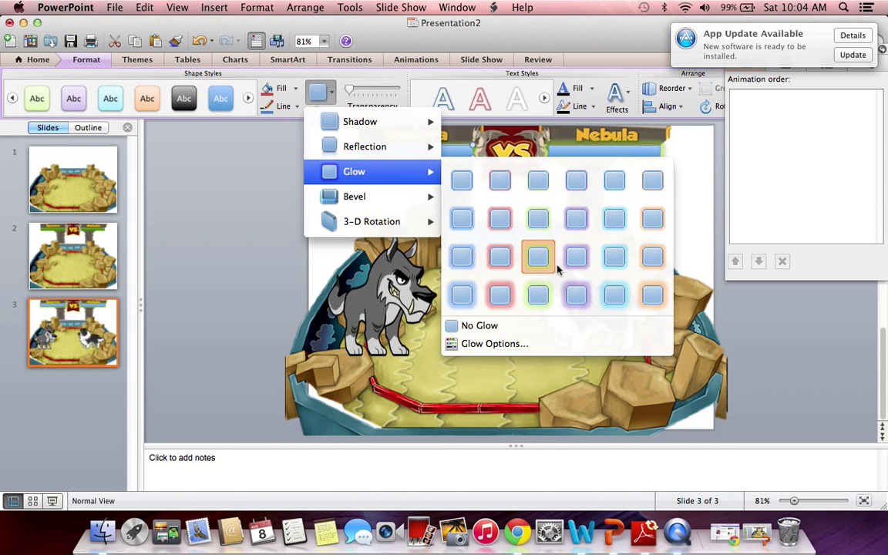
left_click(195, 239)
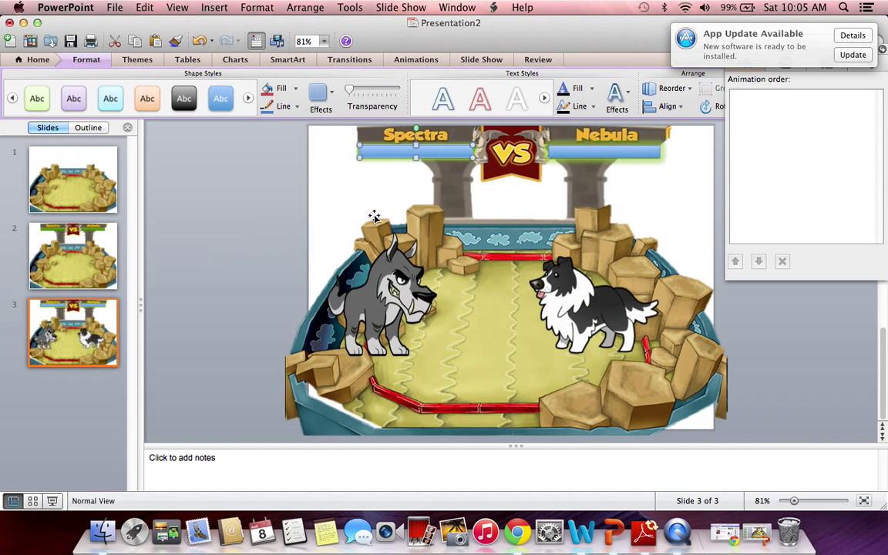
- Give the sheepdog a straight-line motion path left onto the wolf at Very Fast (.5 s), and preview
left_click(577, 301)
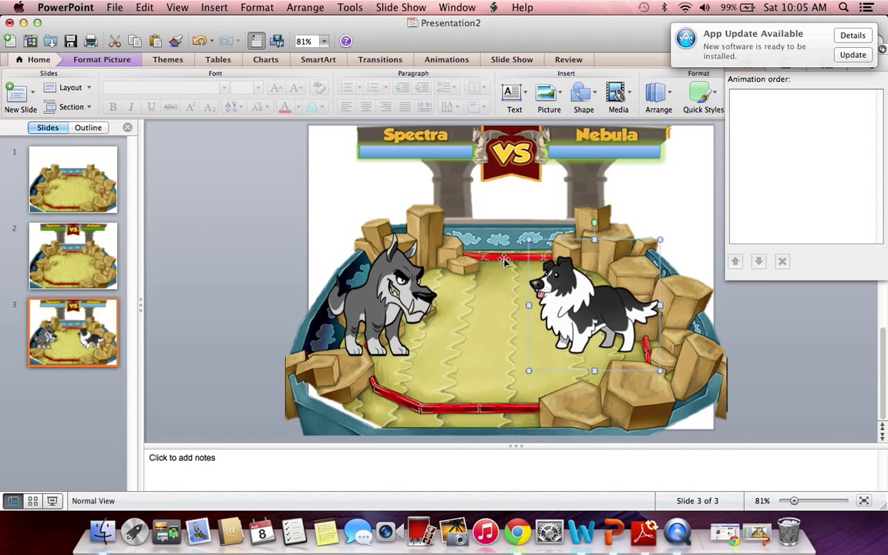
double_click(586, 320)
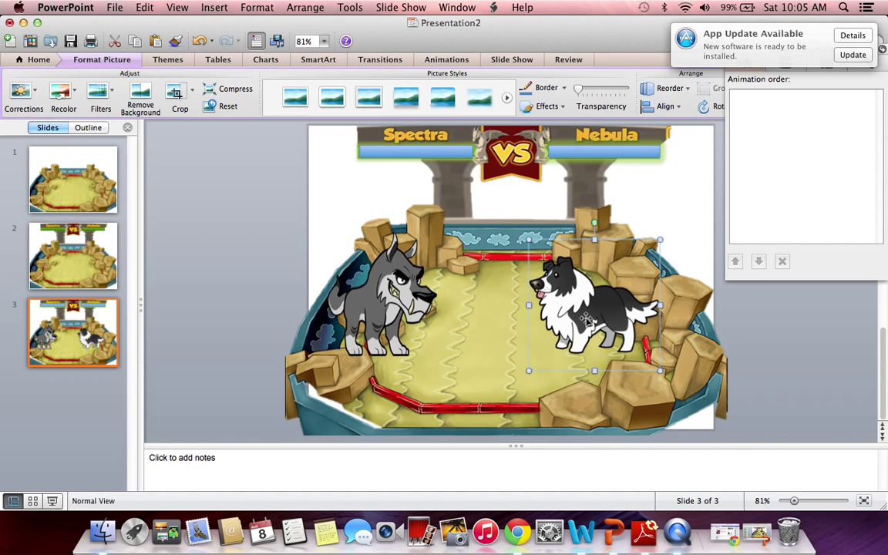
left_click(443, 60)
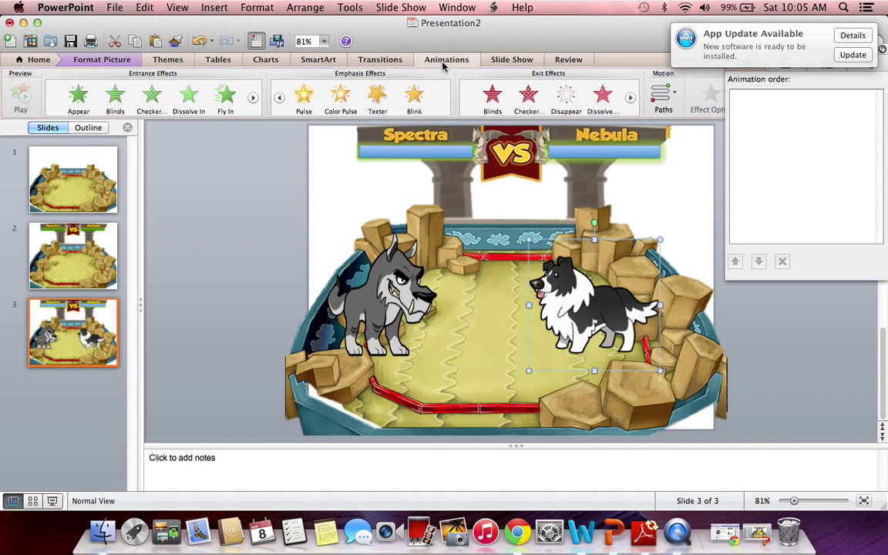
left_click(661, 96)
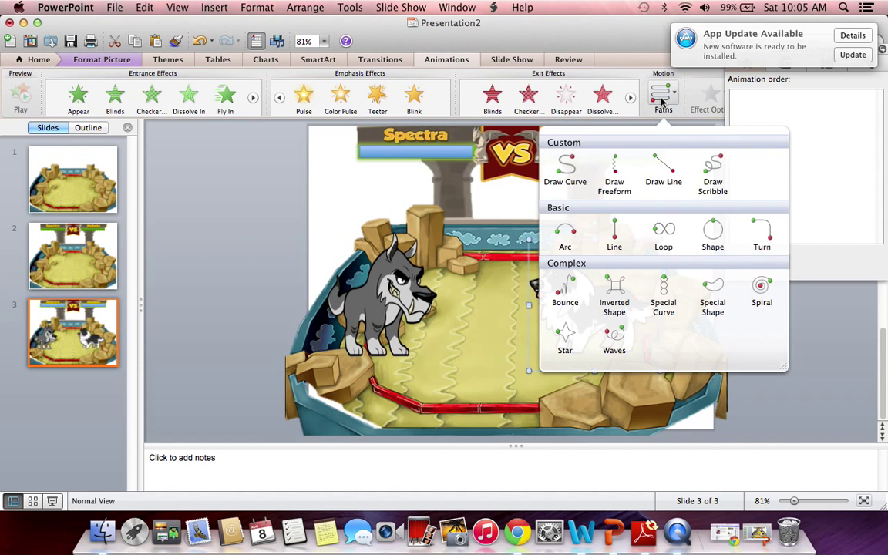
left_click(663, 176)
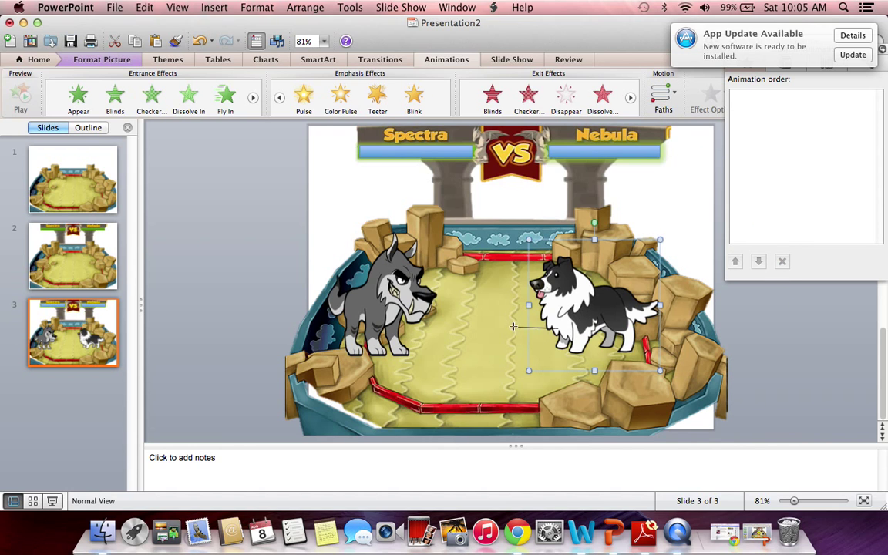
left_click_drag(513, 326, 330, 290)
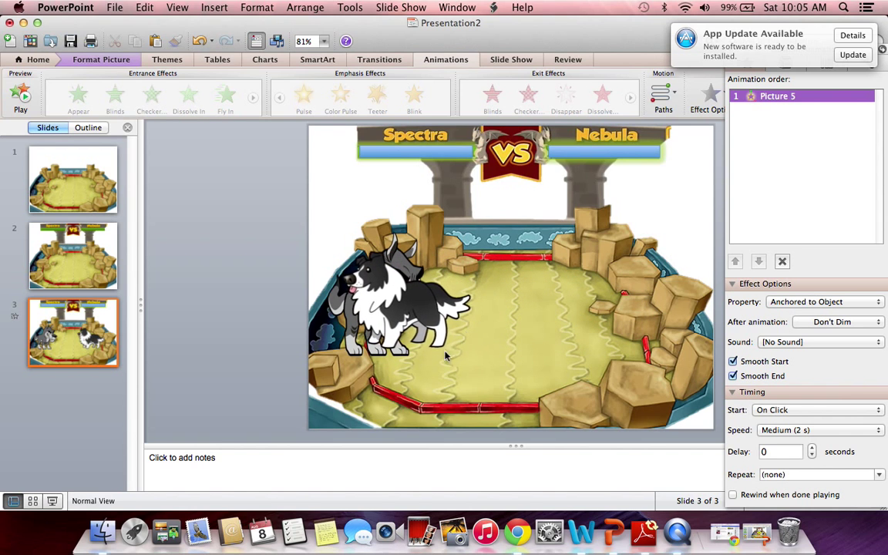
left_click(798, 430)
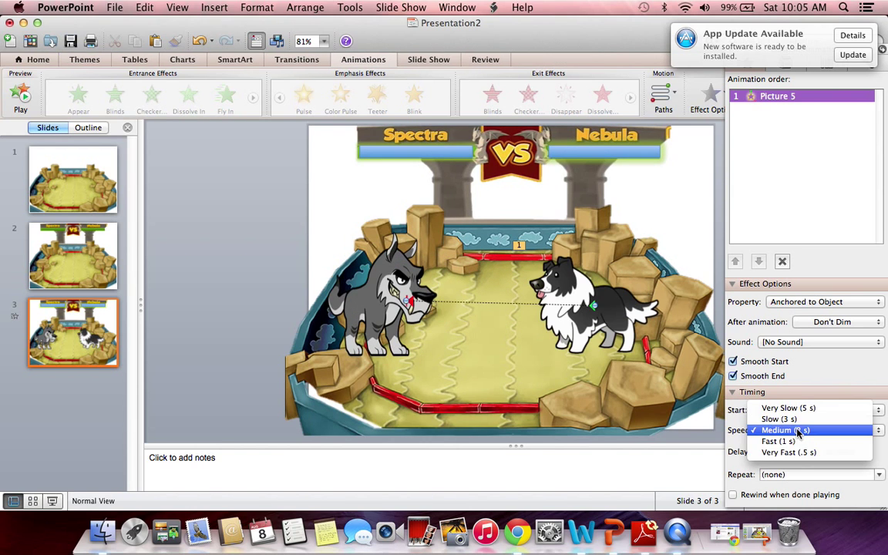
left_click(794, 452)
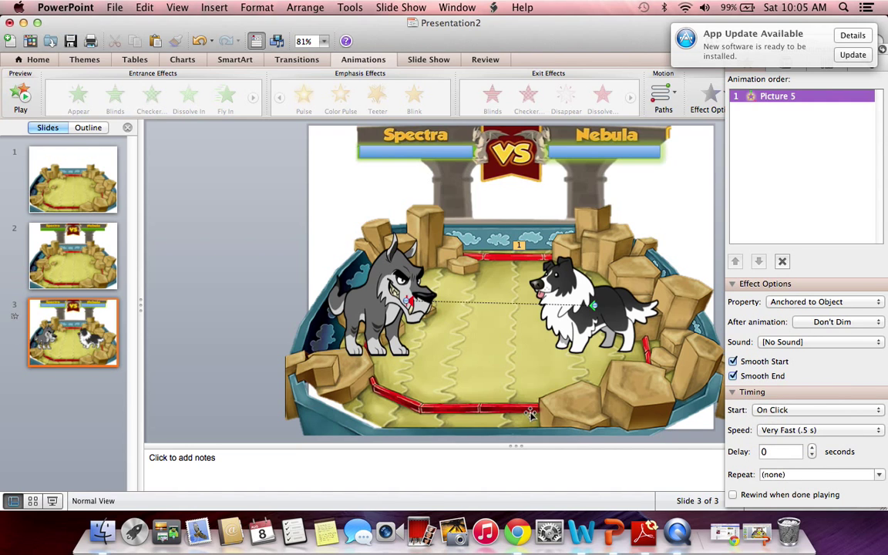
left_click(22, 94)
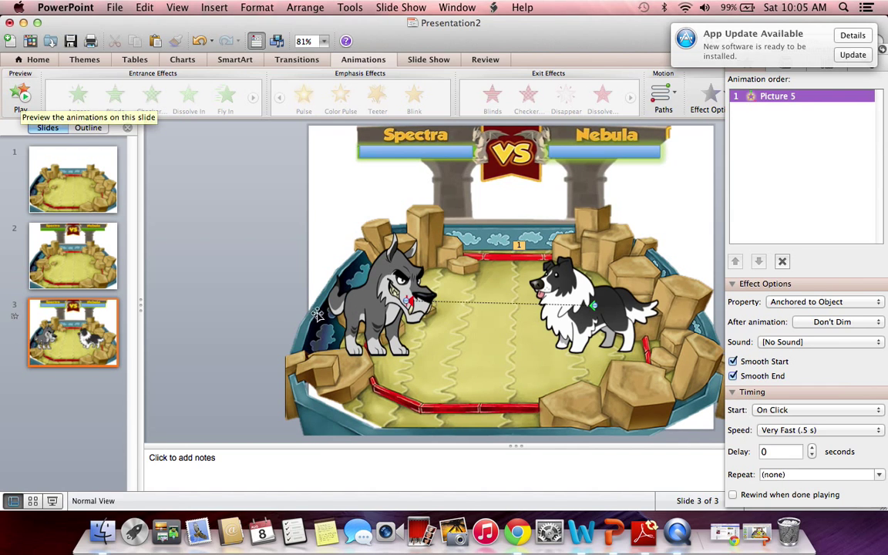
- Give the wolf a Pulse emphasis effect
left_click(341, 289)
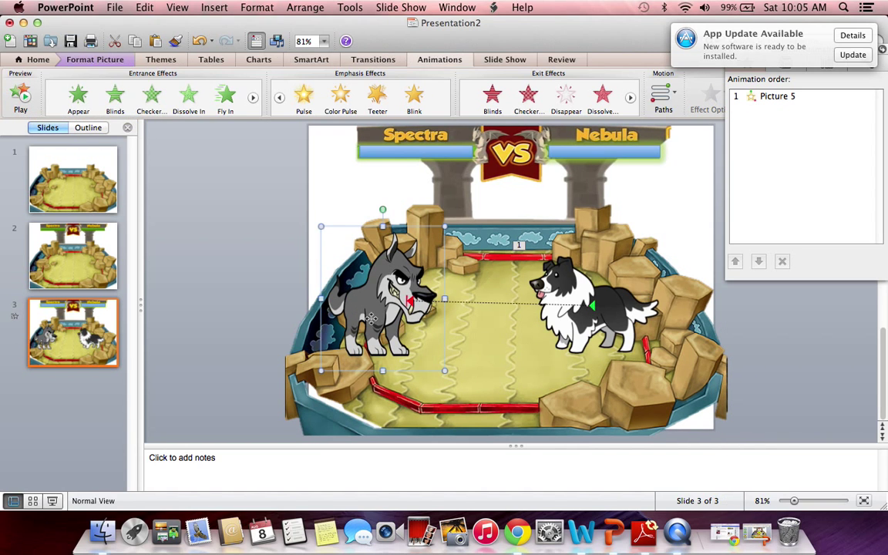
left_click(437, 60)
left_click(313, 104)
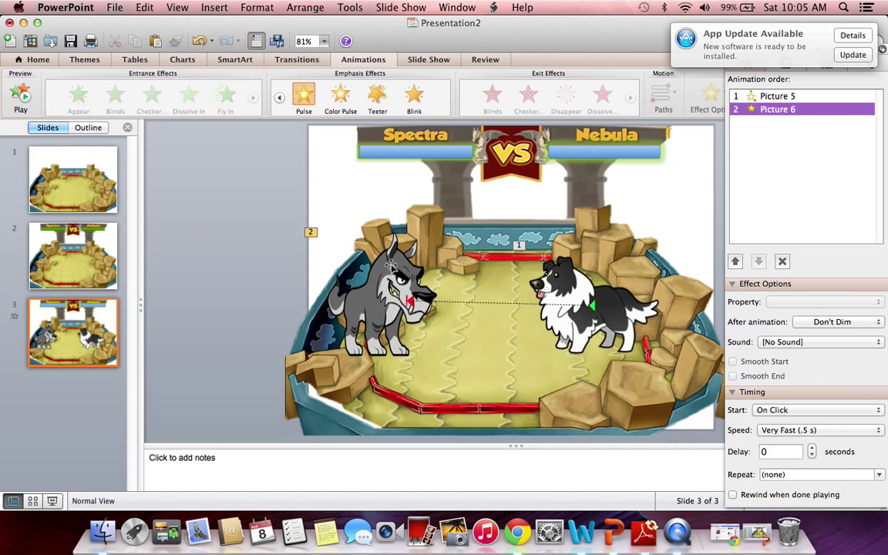
- Add a Disappear exit effect to Spectra's health bar
left_click(408, 154)
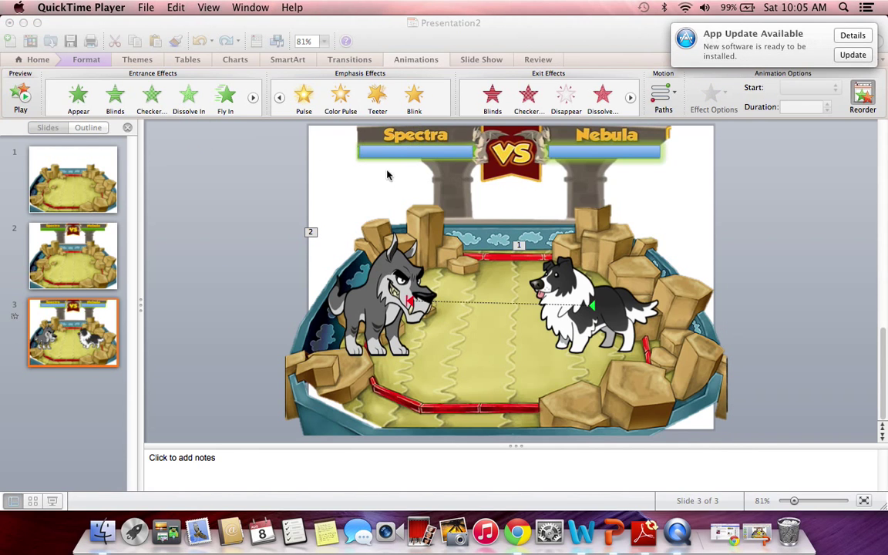
left_click(375, 154)
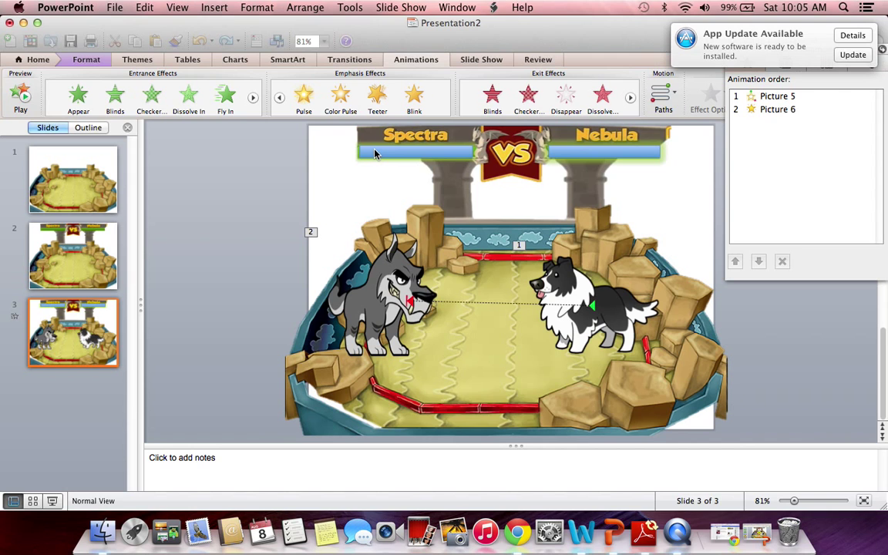
left_click(391, 158)
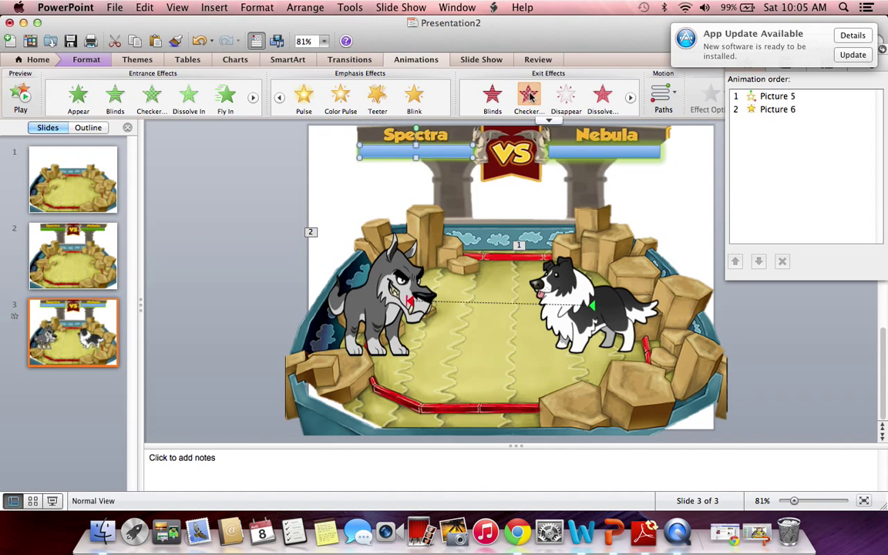
left_click(567, 92)
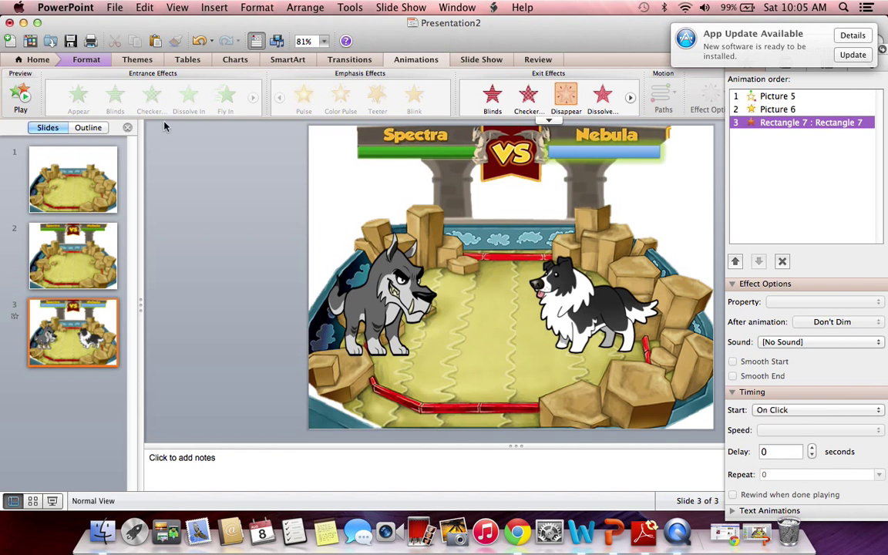
- Draw a thin rectangle over the right part of Spectra's health bar
left_click(35, 59)
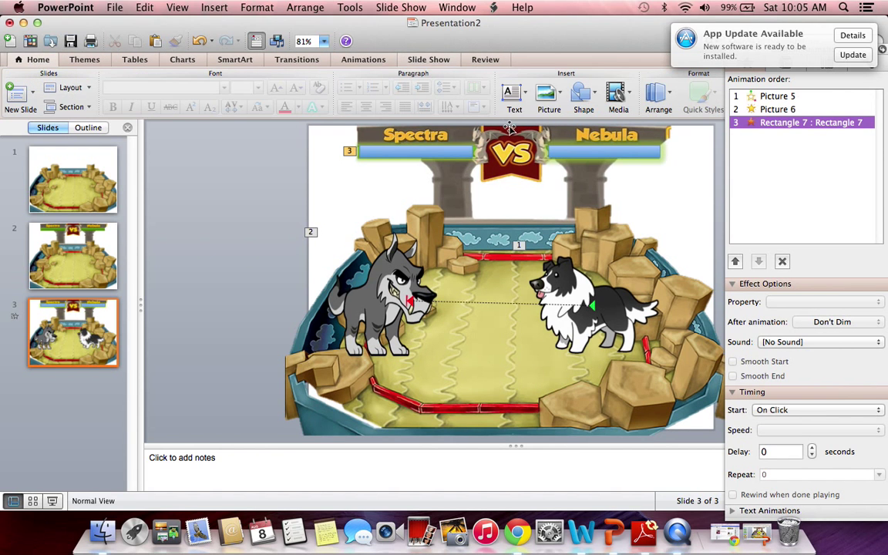
left_click(584, 92)
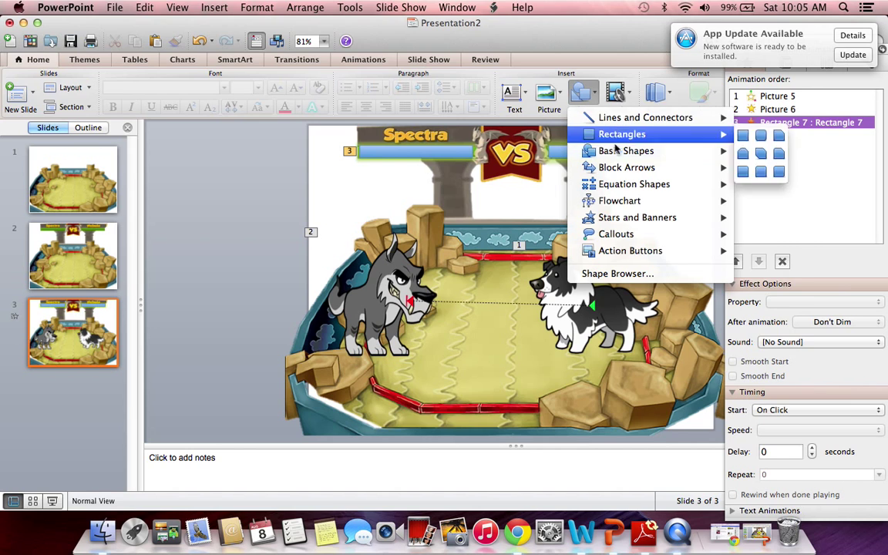
left_click(742, 135)
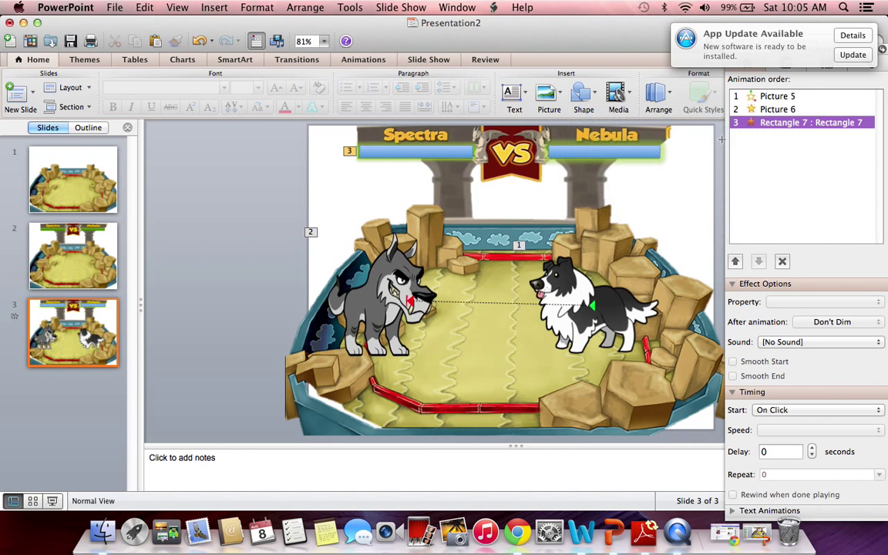
left_click_drag(473, 145, 411, 157)
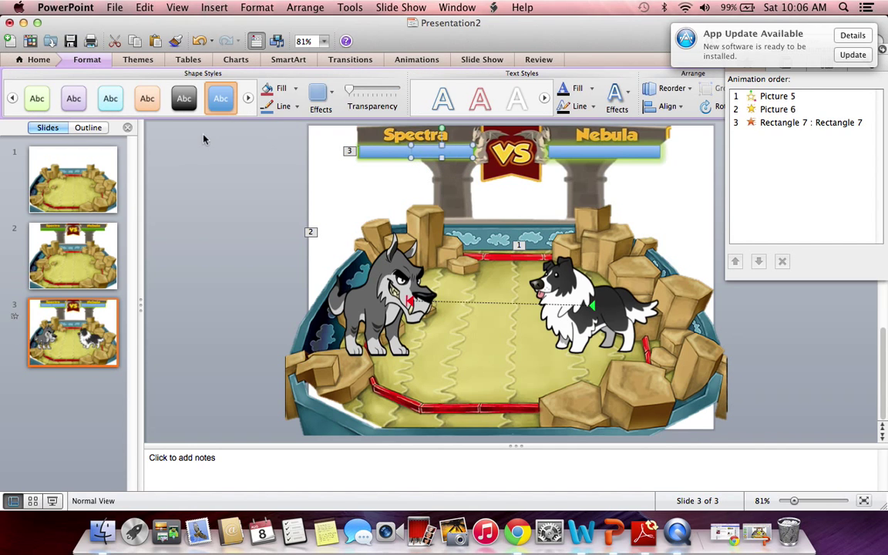
- Apply the red shape style and a soft glow to the new bar
left_click(12, 97)
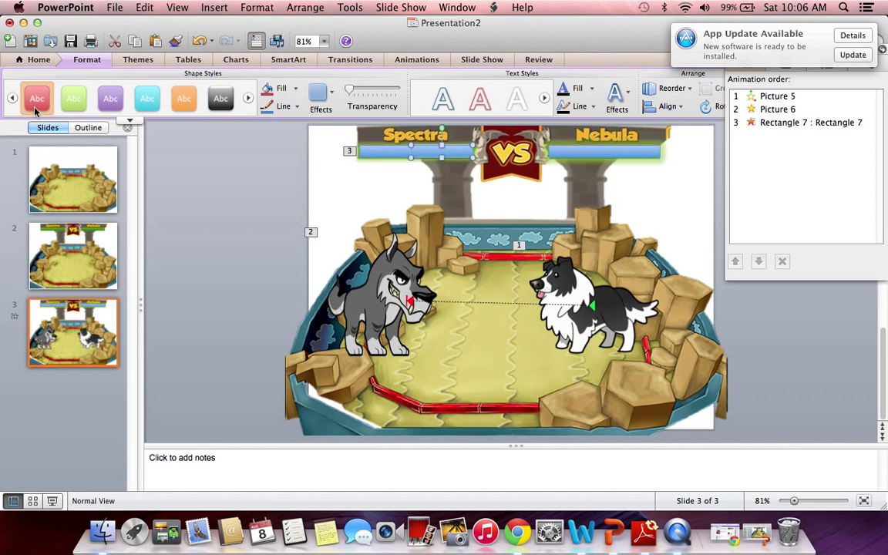
left_click(38, 108)
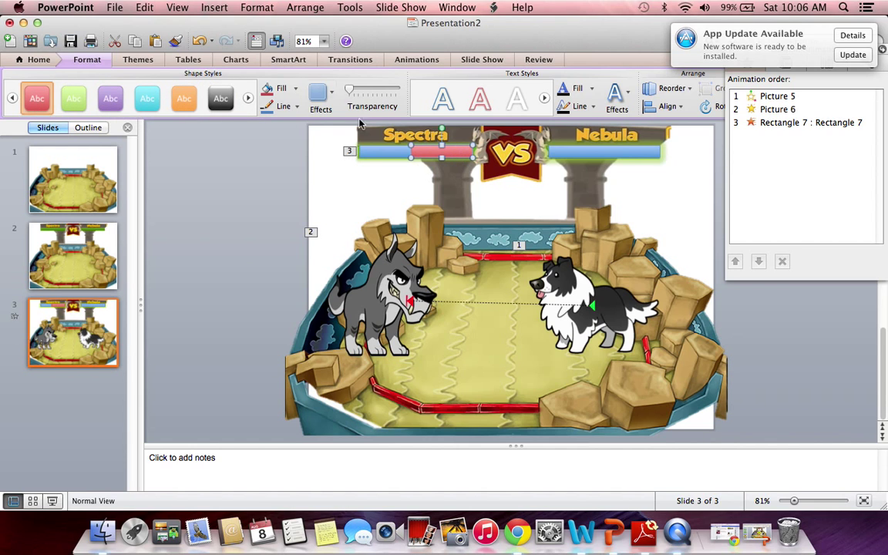
left_click(318, 93)
mouse_move(354, 171)
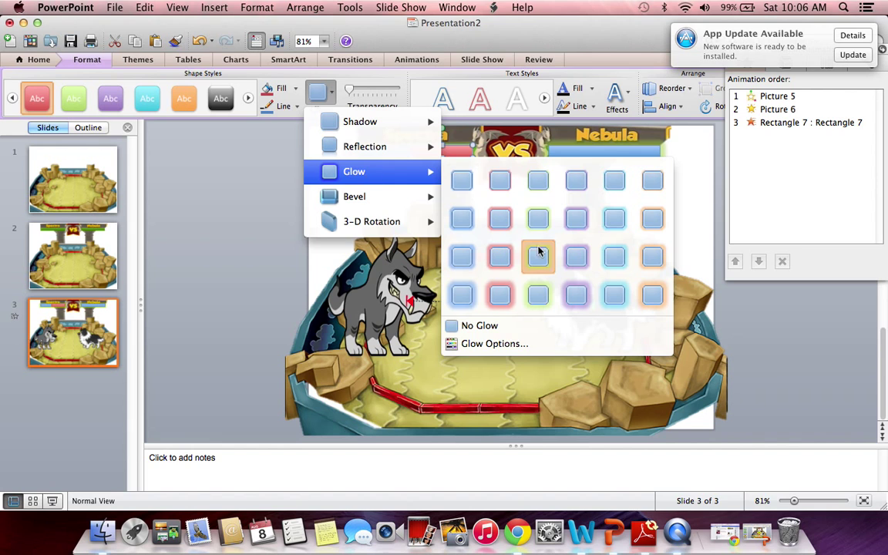
left_click(499, 257)
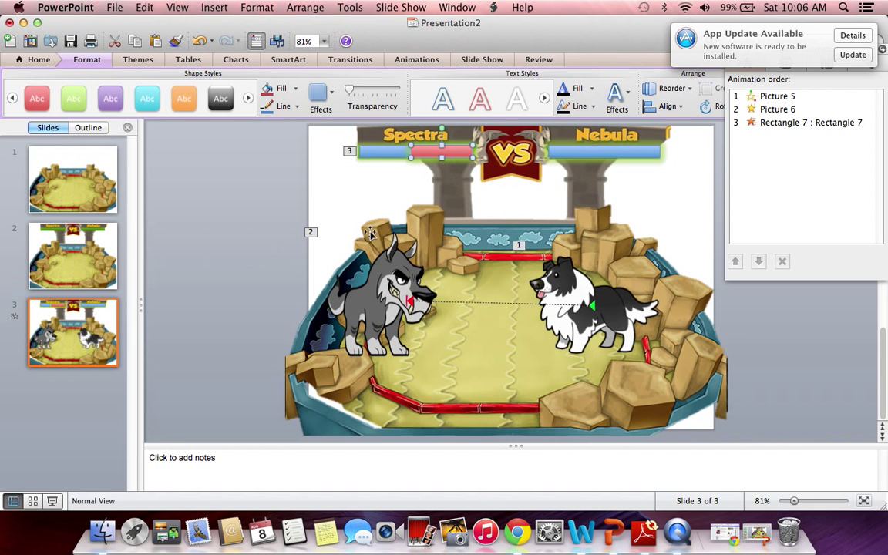
left_click(279, 231)
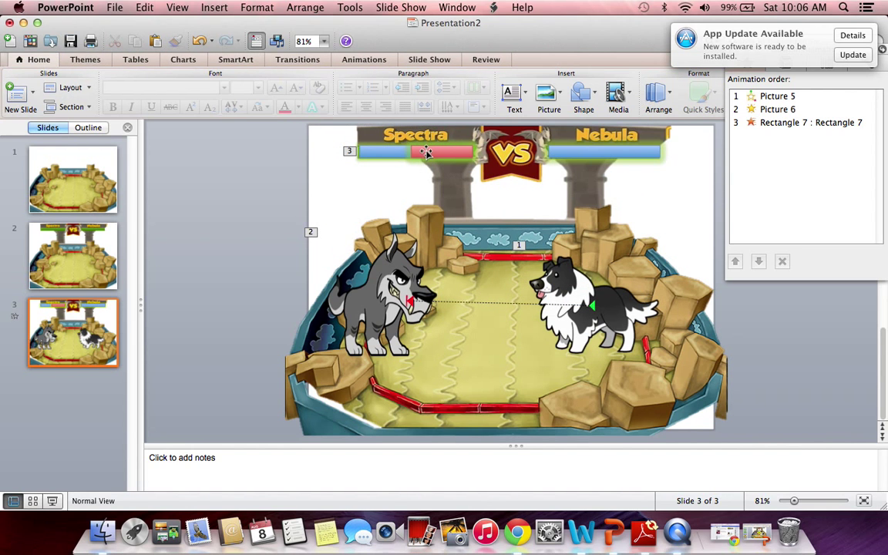
left_click(426, 152)
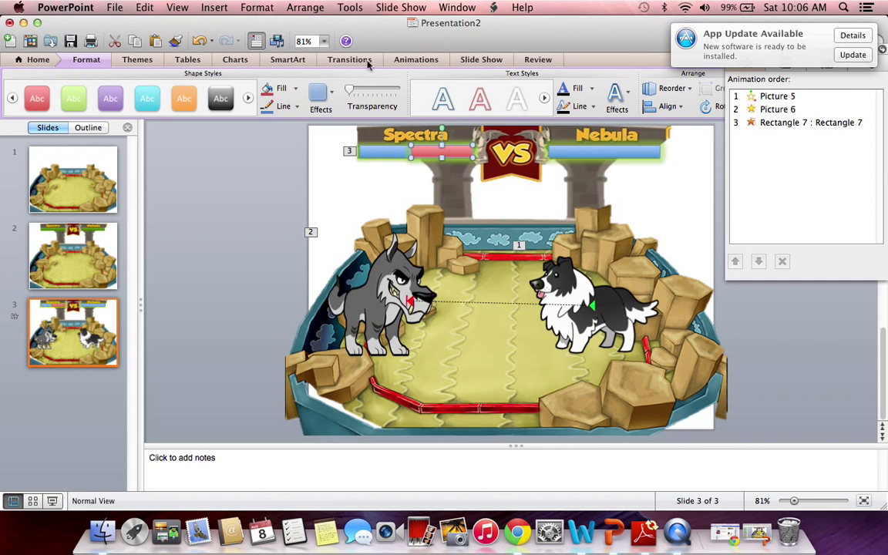
- Give the red bar an Appear entrance and a Color Pulse emphasis, then preview
left_click(409, 60)
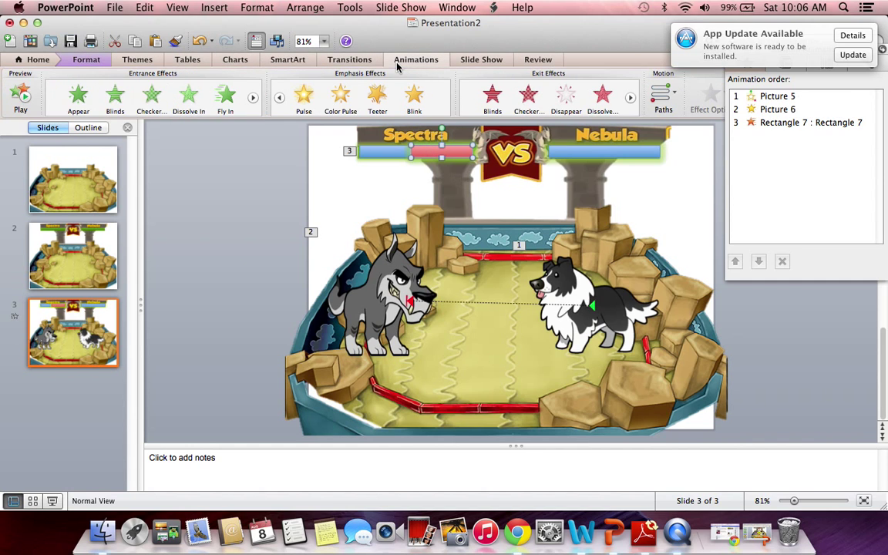
left_click(78, 99)
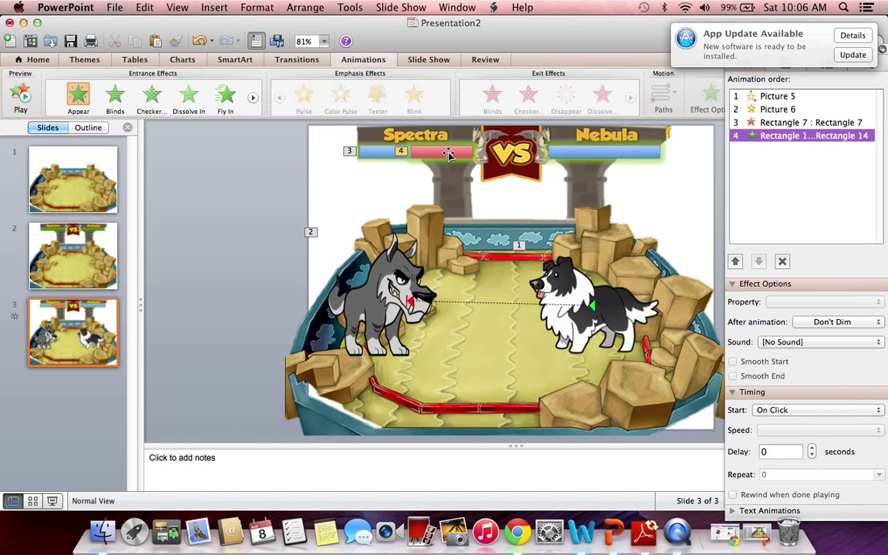
left_click(448, 152)
left_click(342, 99)
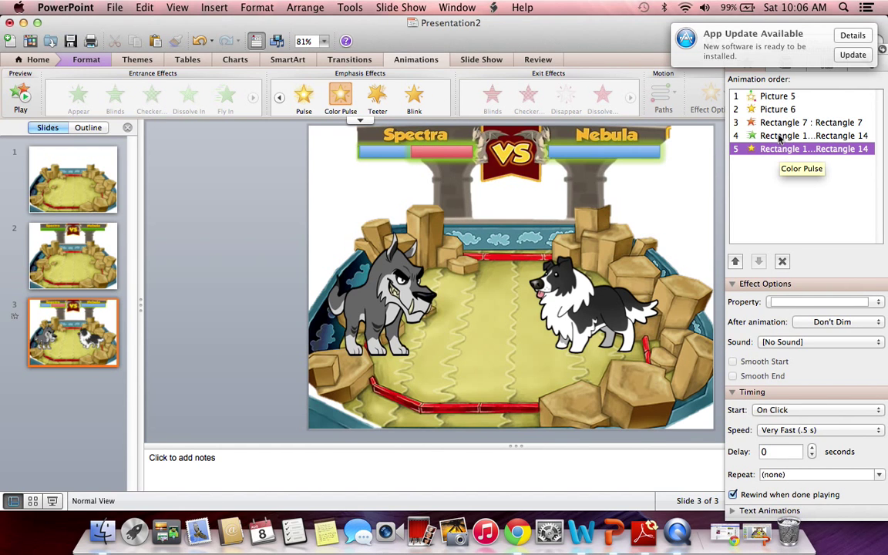
left_click(23, 96)
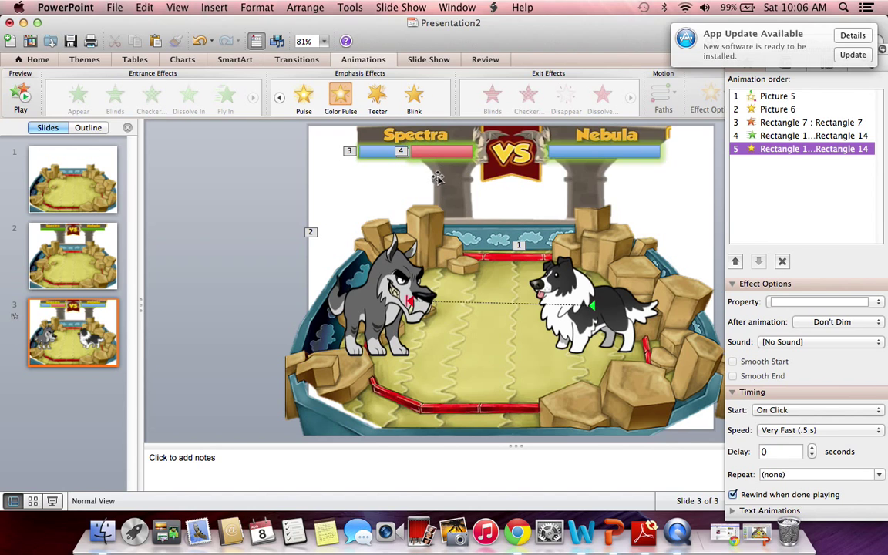
- Set the red bar's Appear animation to start With Previous, then preview
left_click(778, 136)
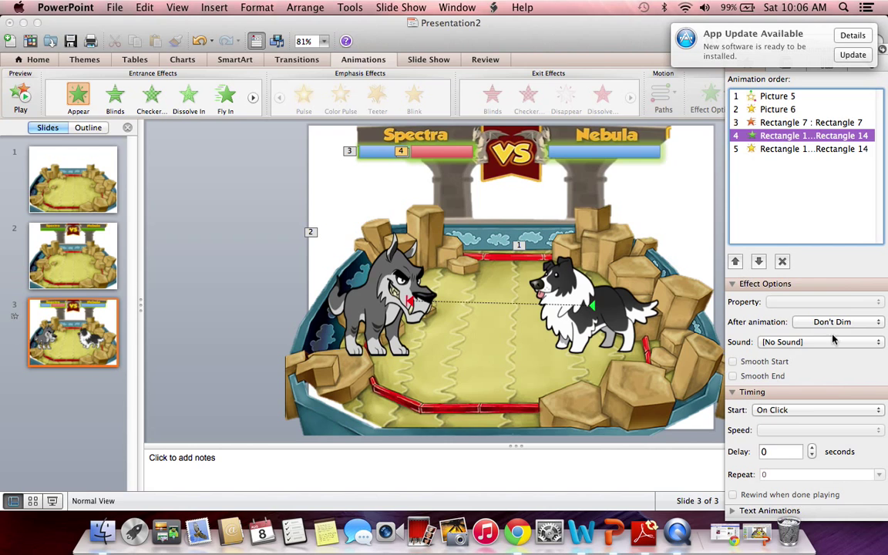
left_click(804, 410)
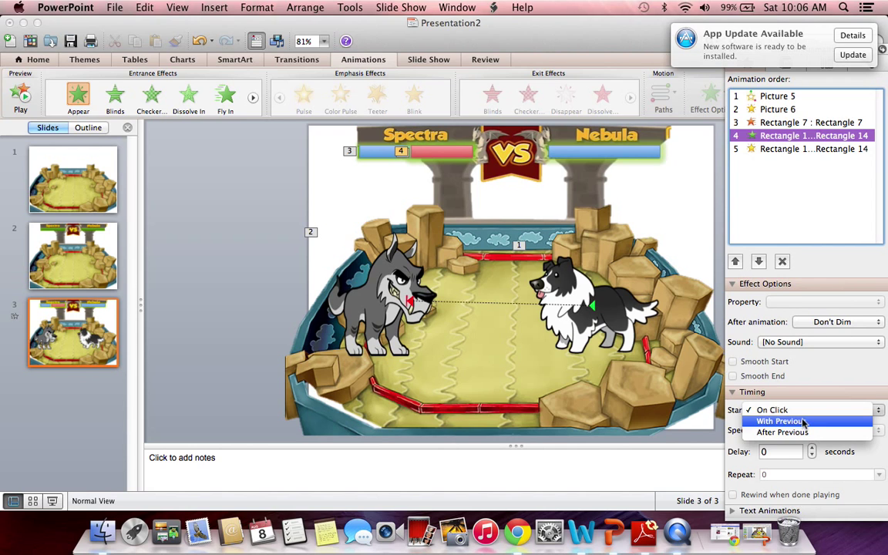
left_click(802, 421)
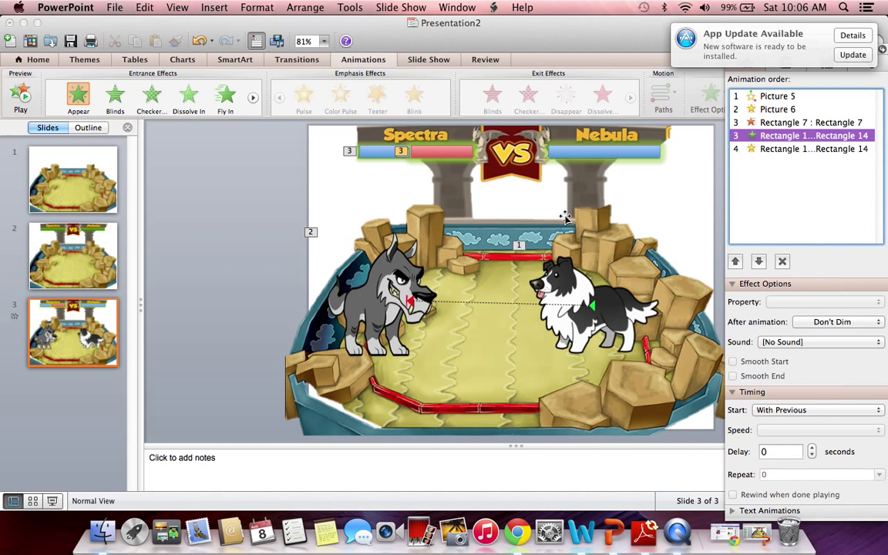
left_click(21, 96)
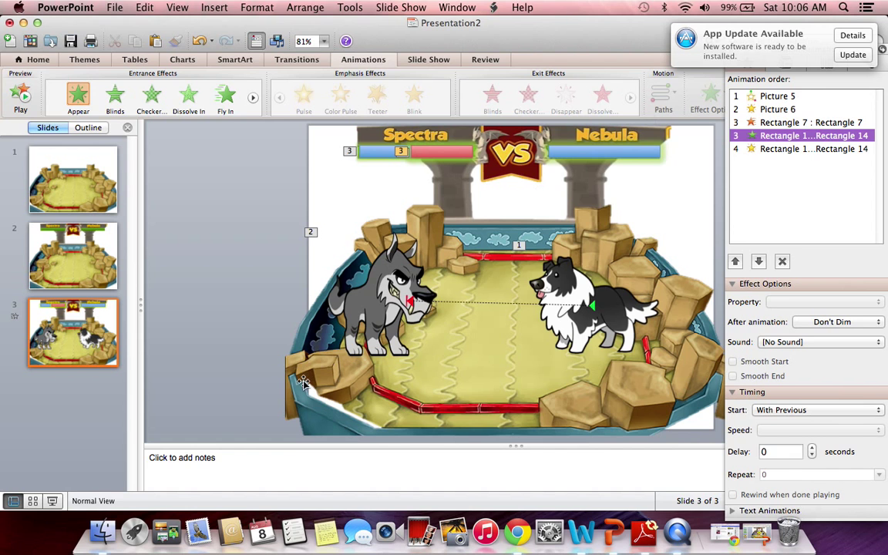
left_click(327, 283)
left_click(663, 96)
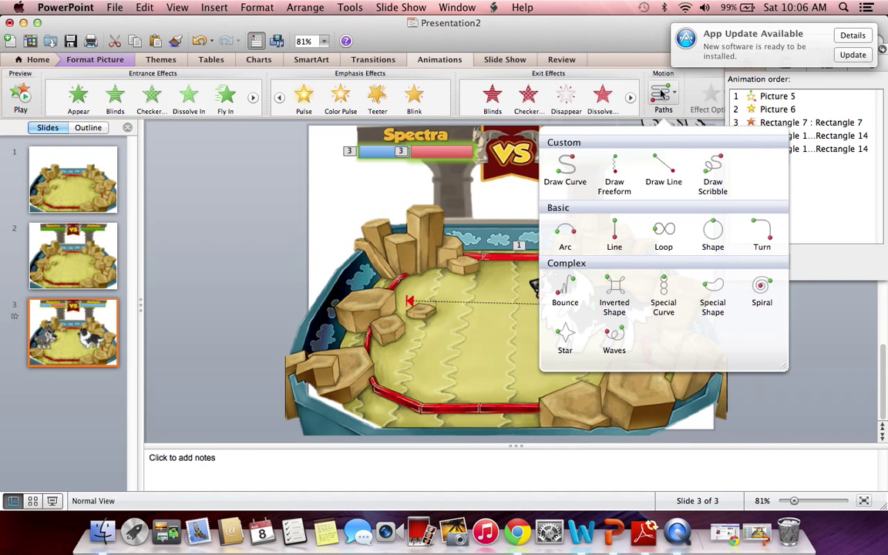
left_click(614, 341)
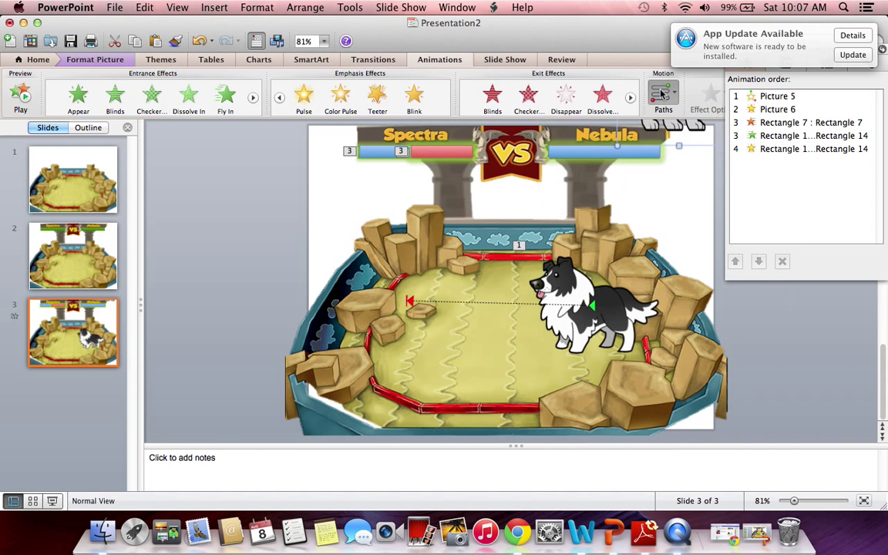
left_click(24, 22)
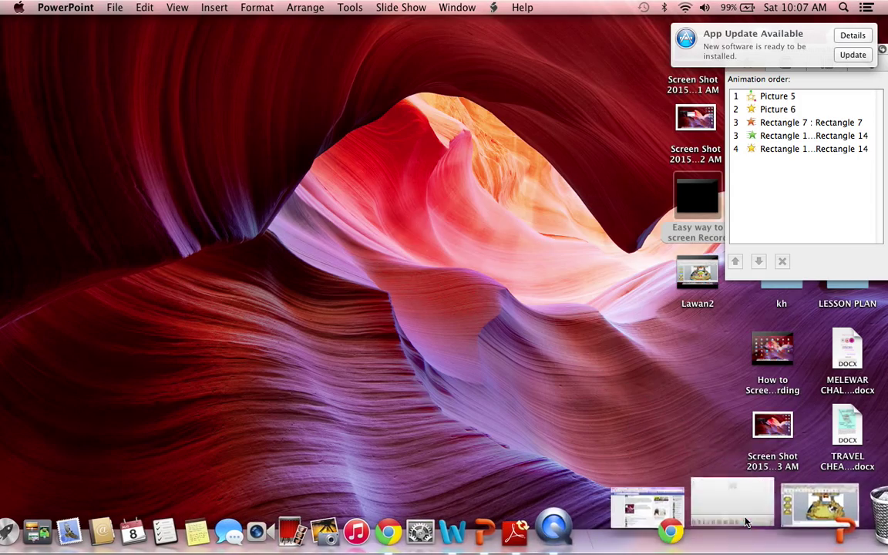
left_click(737, 515)
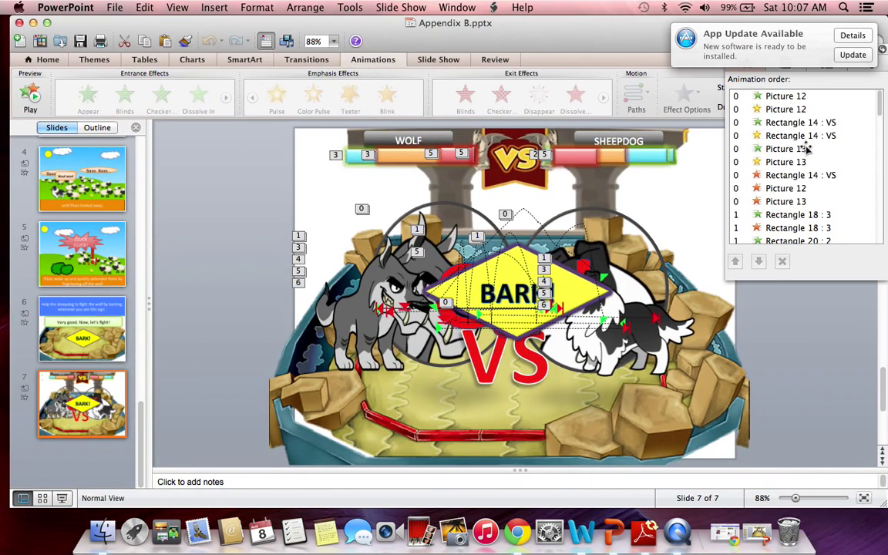
scroll(802, 148, "down", 5)
scroll(808, 148, "down", 3)
scroll(808, 148, "down", 3)
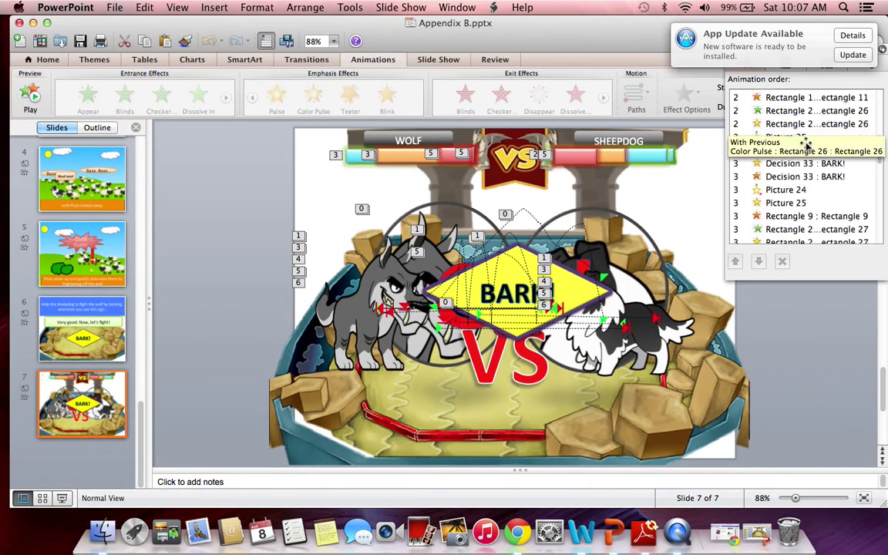
scroll(808, 148, "down", 3)
scroll(799, 235, "down", 3)
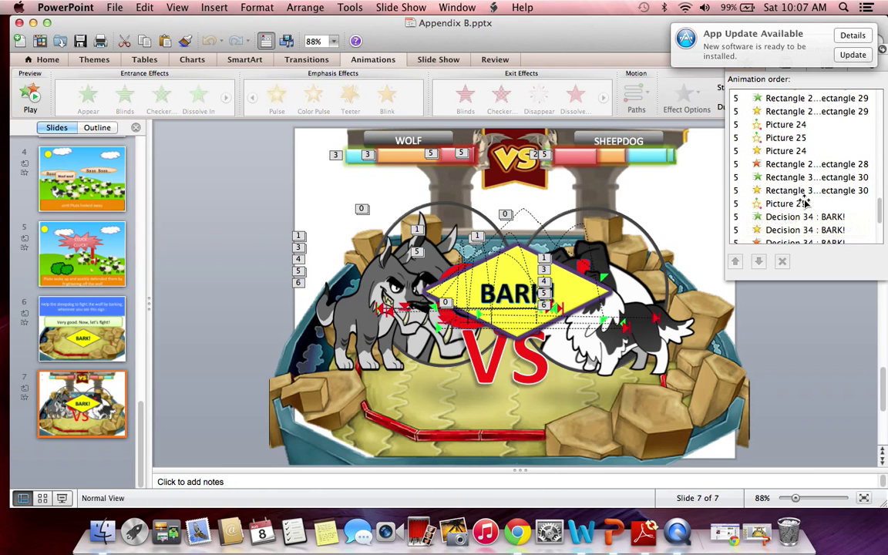
scroll(797, 230, "down", 3)
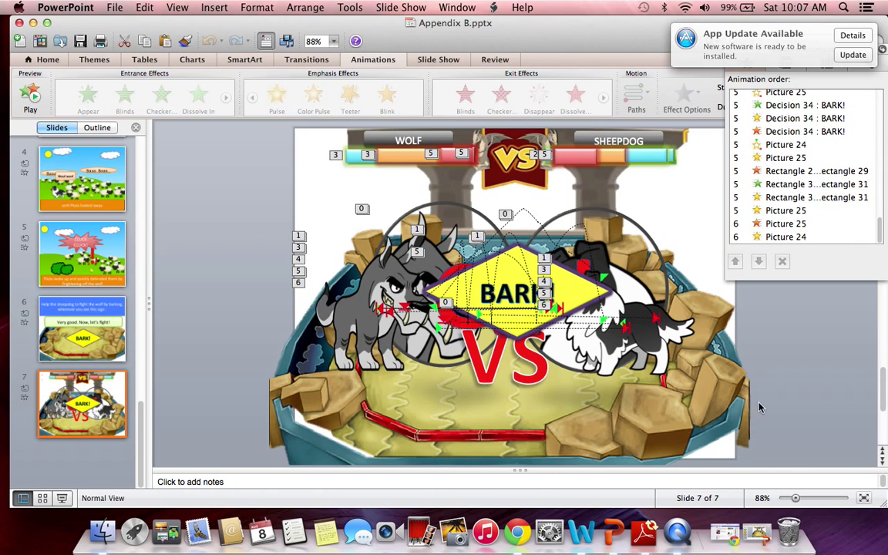
left_click(726, 532)
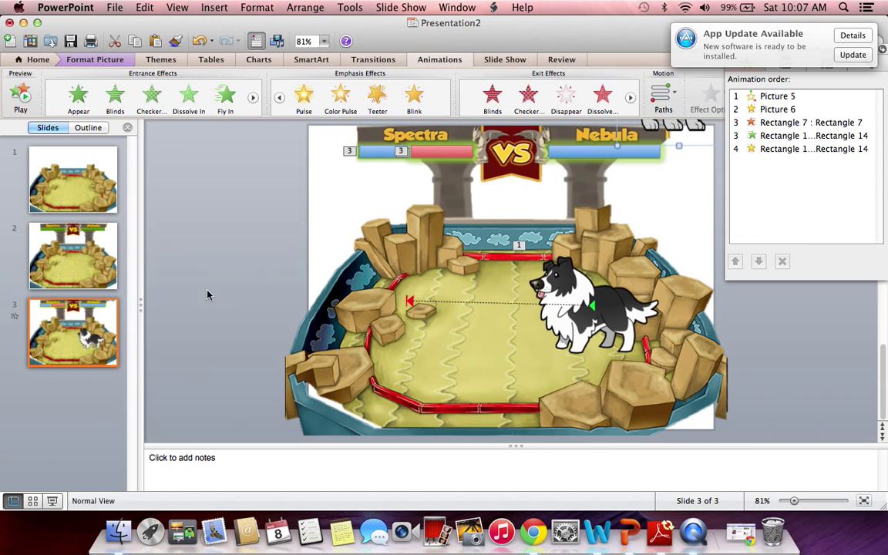